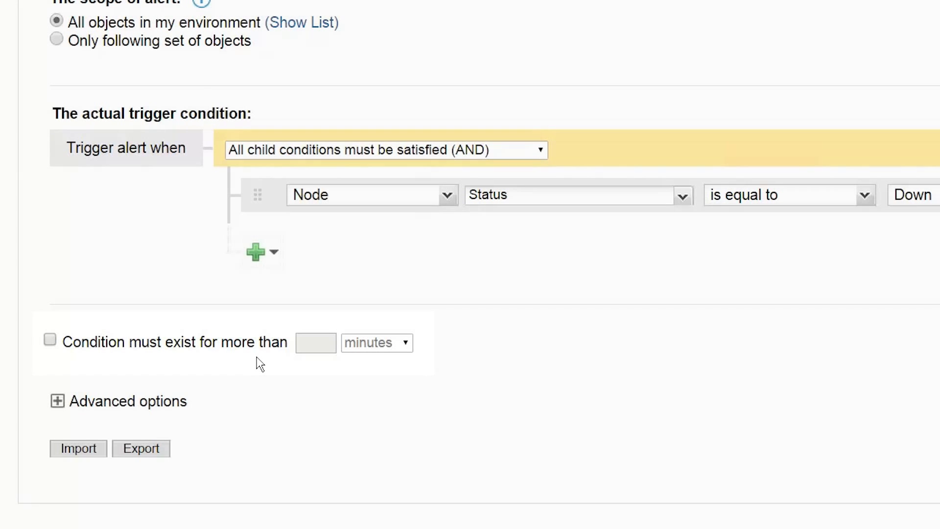
Require the Node Status is Down condition to exist for more than 10 minutes
{"action": "left_click", "coordinate": [51, 341]}
{"action": "type", "text": "10"}
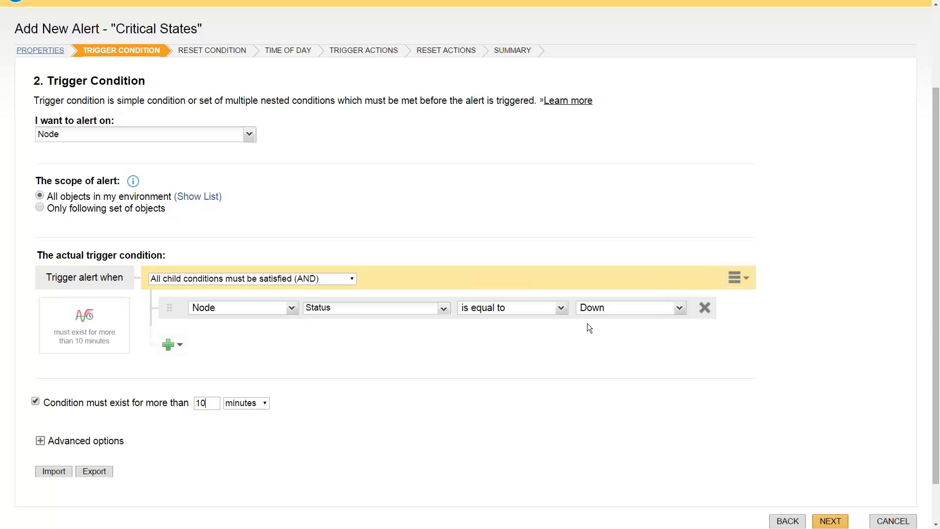
Change the trigger to node CPU Load is greater than 90 percent
{"action": "left_click", "coordinate": [444, 309]}
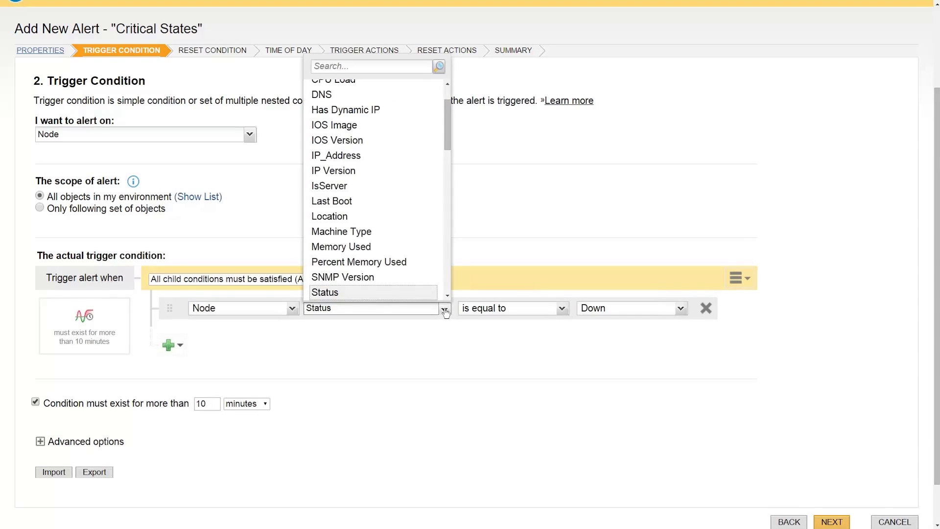
{"action": "scroll", "coordinate": [513, 147], "scroll_direction": "up", "scroll_amount": 1}
{"action": "scroll", "coordinate": [527, 137], "scroll_direction": "up", "scroll_amount": 1}
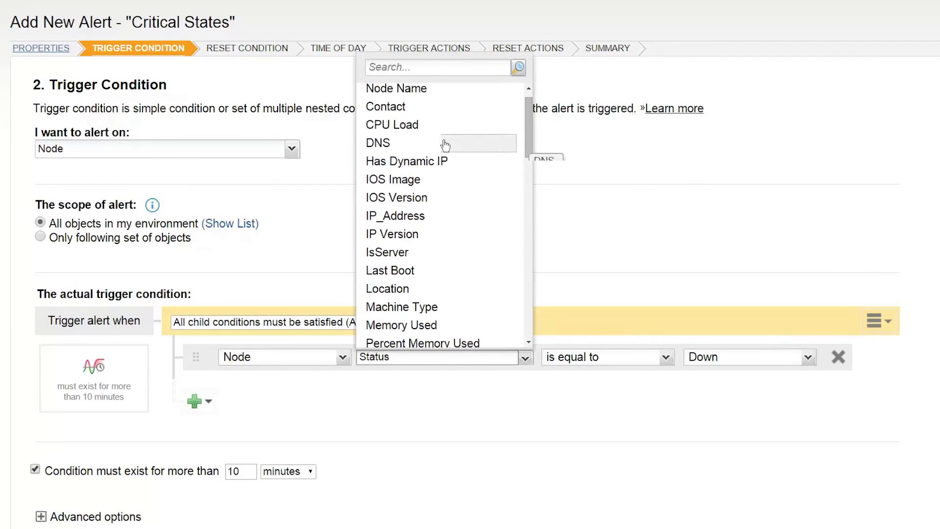
{"action": "left_click", "coordinate": [415, 126]}
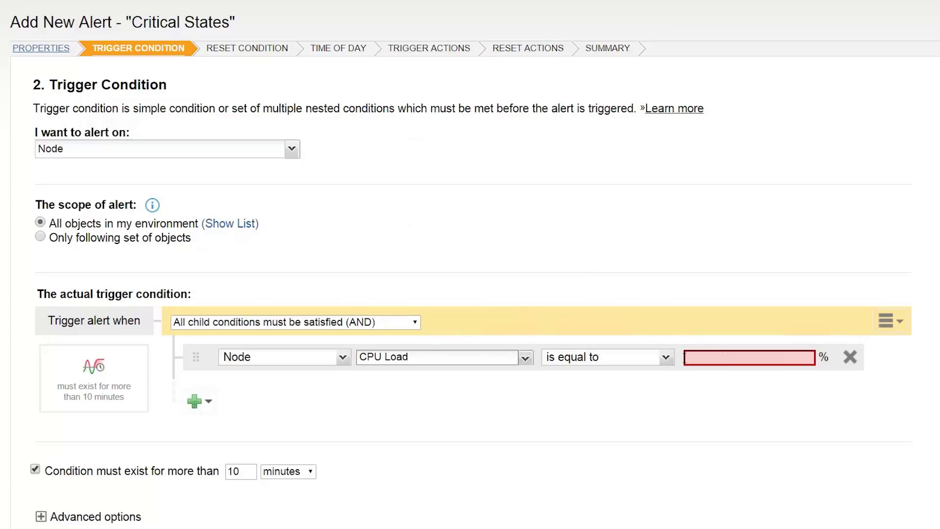
{"action": "left_click", "coordinate": [666, 358]}
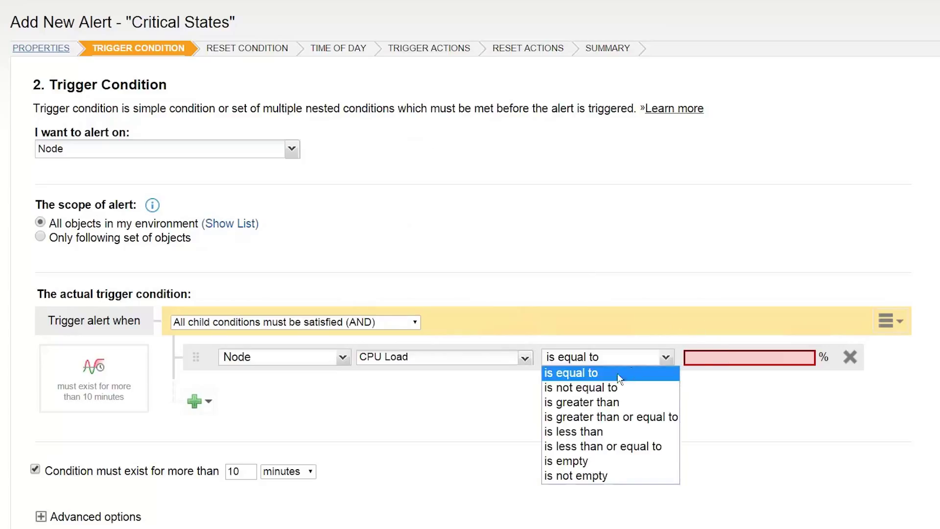
{"action": "left_click", "coordinate": [601, 402]}
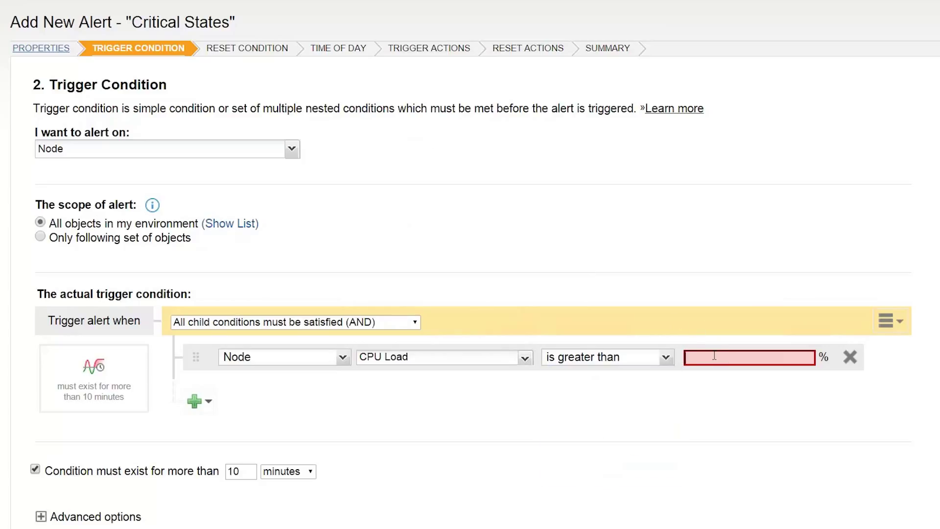
{"action": "left_click", "coordinate": [715, 356]}
{"action": "type", "text": "90"}
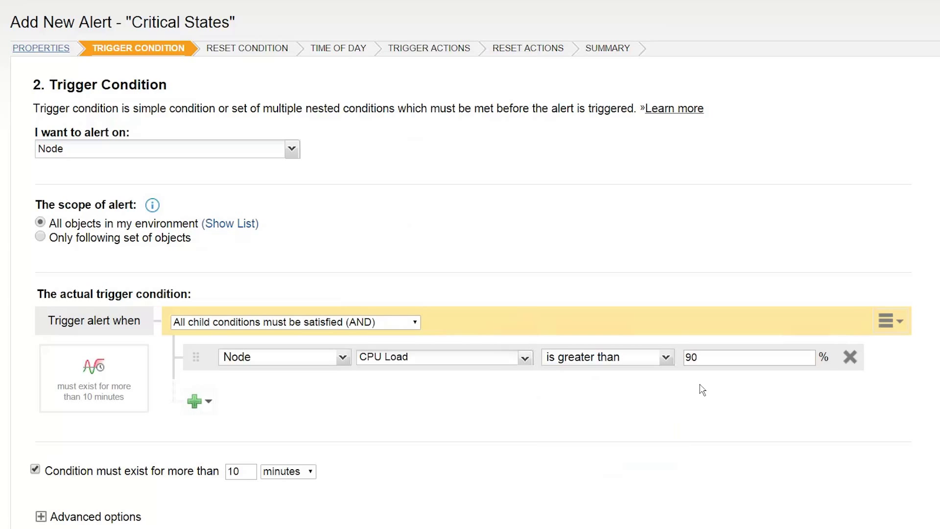
{"action": "scroll", "coordinate": [671, 420], "scroll_direction": "down", "scroll_amount": 2}
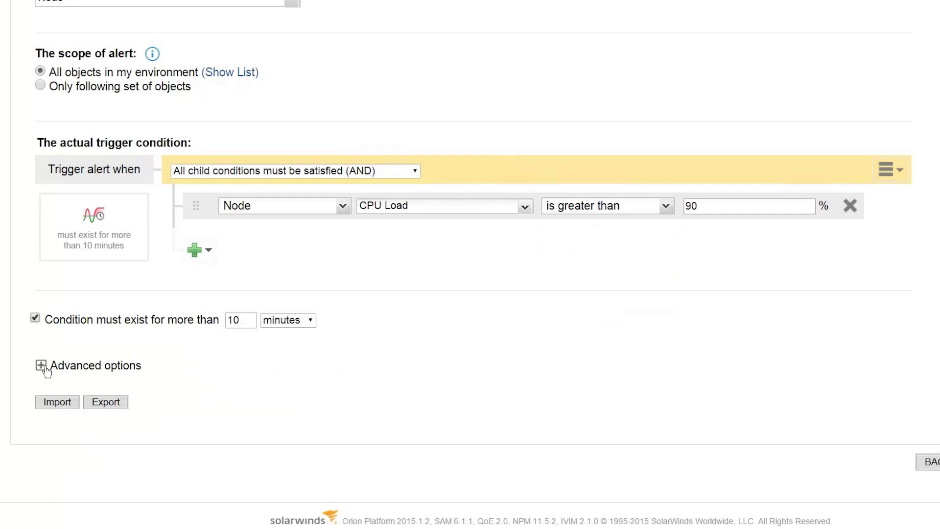
Enable complex conditions under Advanced options, briefly trying then dropping the minimum object count
{"action": "left_click", "coordinate": [42, 366]}
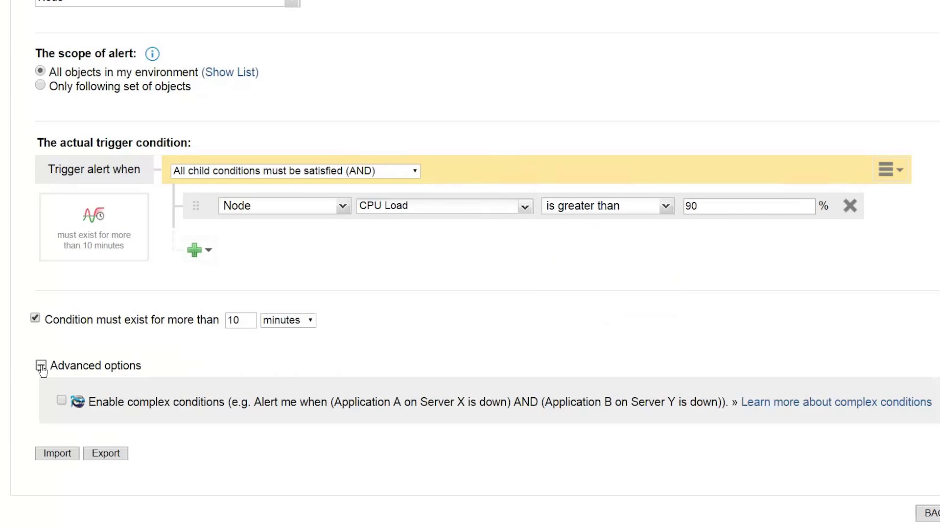
{"action": "left_click", "coordinate": [61, 401]}
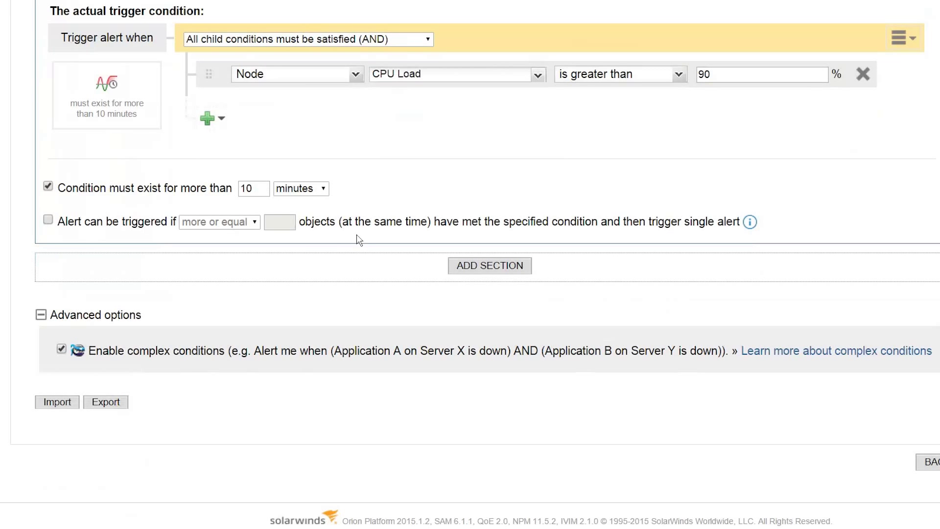
{"action": "left_click", "coordinate": [48, 220]}
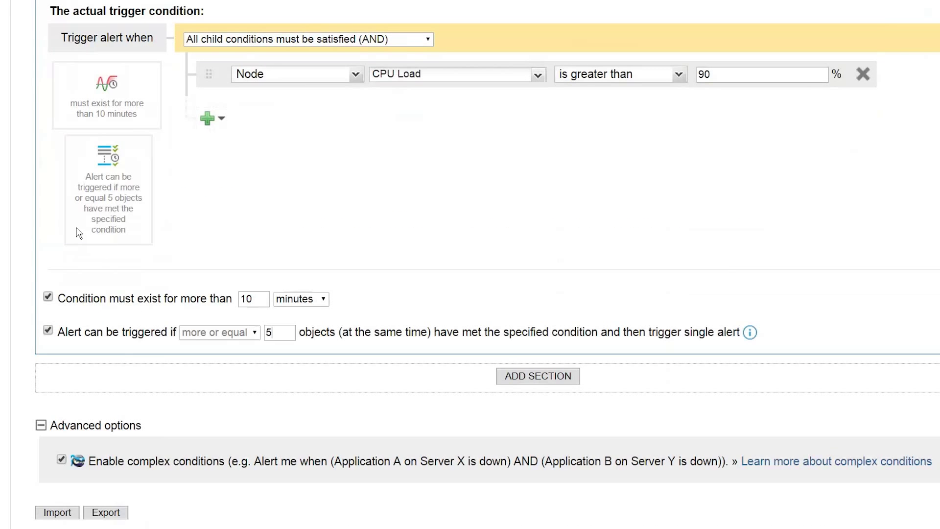
{"action": "left_click_drag", "start_coordinate": [288, 332], "coordinate": [250, 337]}
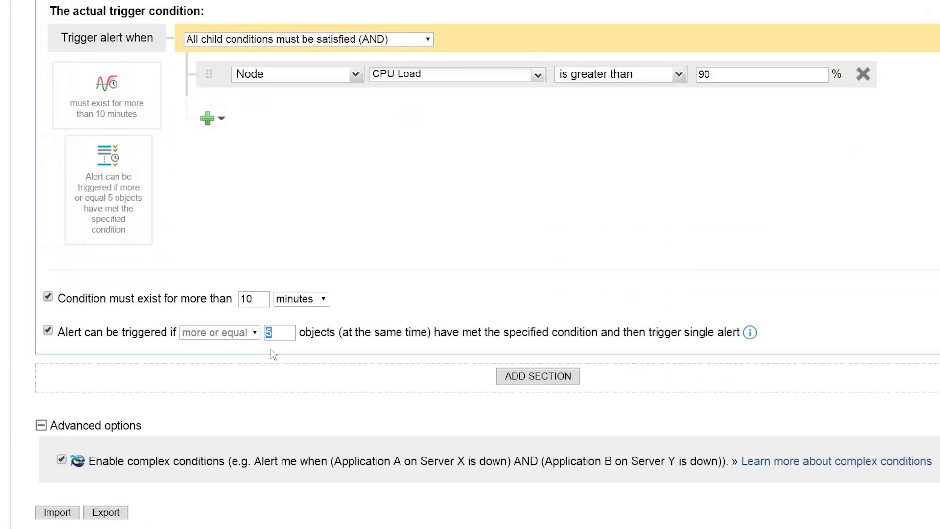
{"action": "left_click", "coordinate": [48, 332]}
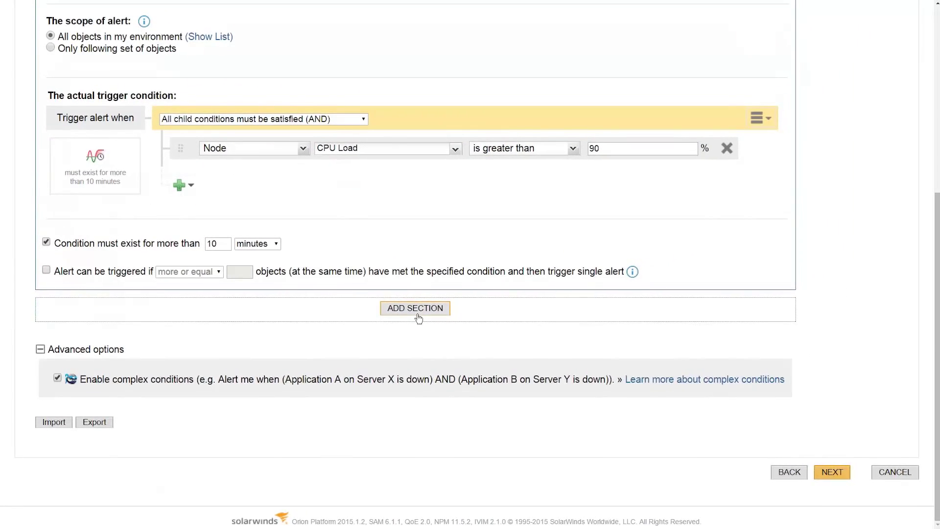
Add a secondary condition section on nodes joined to the primary with And
{"action": "left_click", "coordinate": [416, 312]}
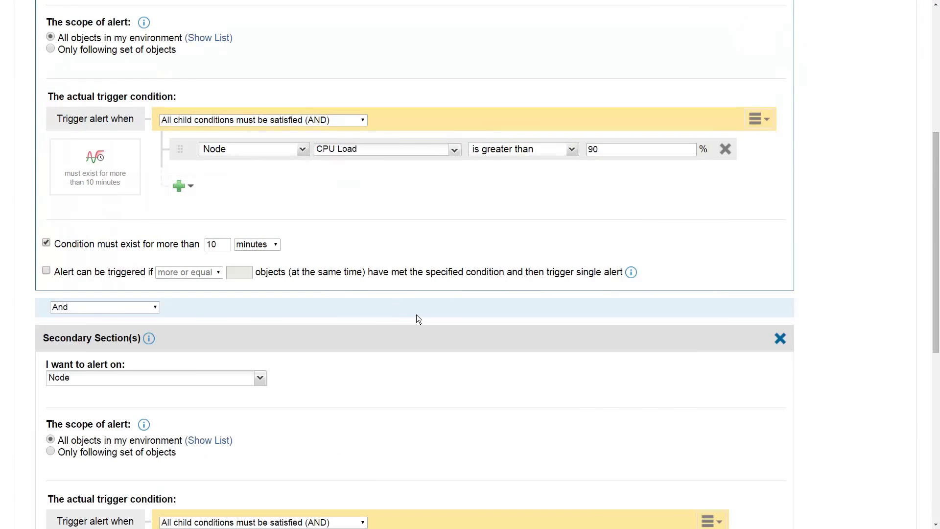
{"action": "scroll", "coordinate": [416, 319], "scroll_direction": "down", "scroll_amount": 2}
{"action": "scroll", "coordinate": [416, 318], "scroll_direction": "down", "scroll_amount": 3}
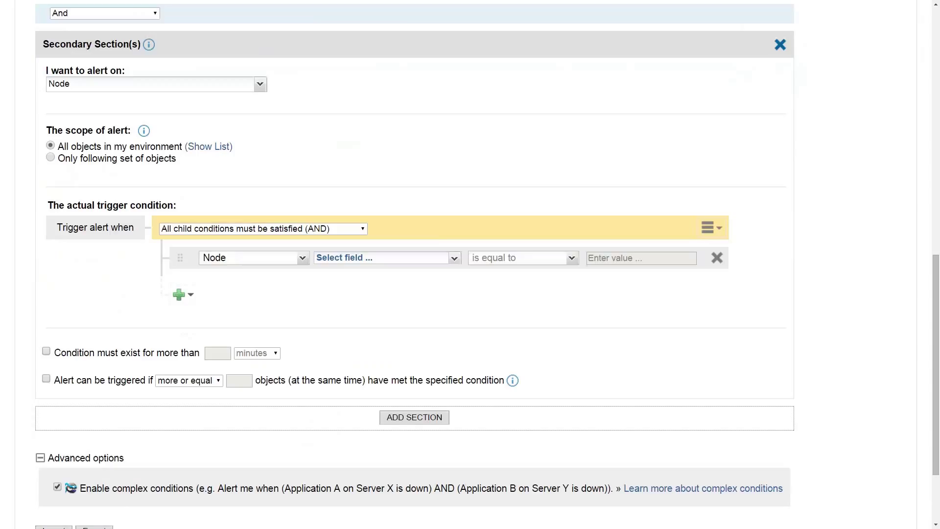
{"action": "left_click", "coordinate": [259, 86]}
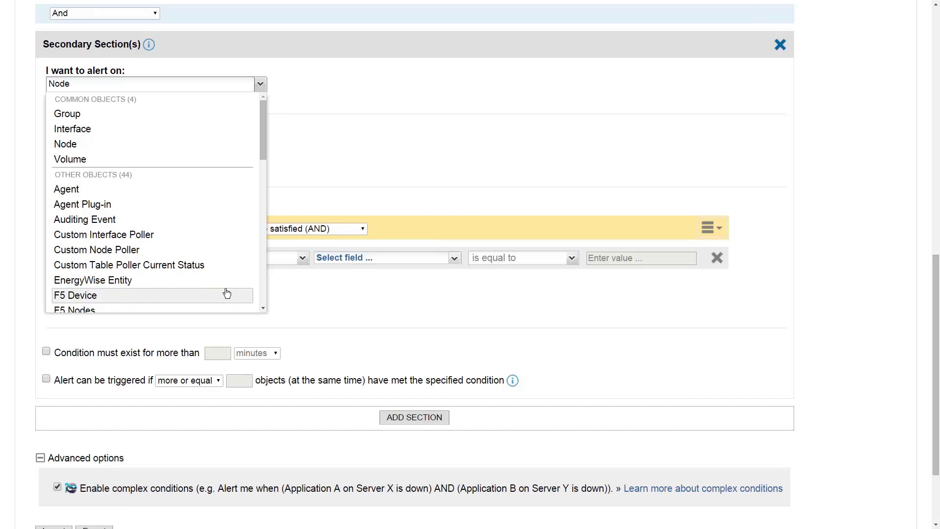
{"action": "left_click", "coordinate": [326, 128]}
{"action": "scroll", "coordinate": [327, 129], "scroll_direction": "up", "scroll_amount": 3}
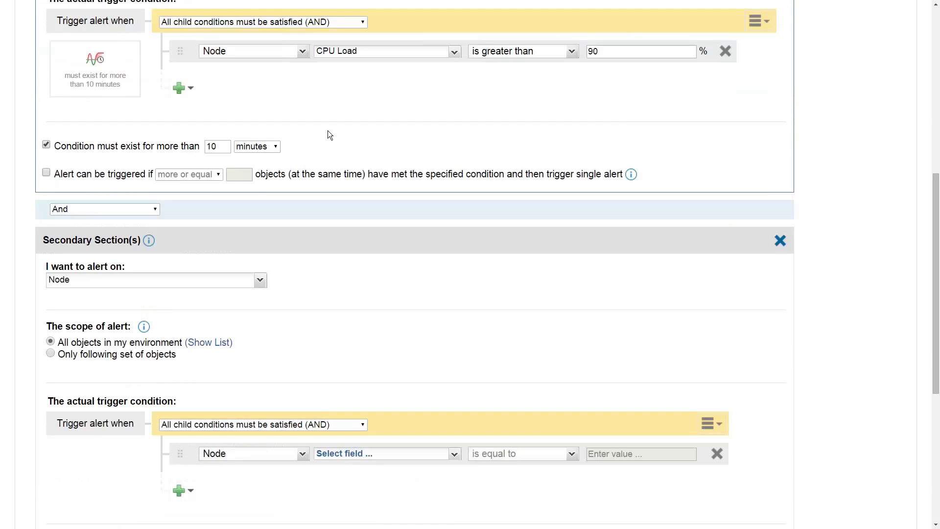
{"action": "scroll", "coordinate": [328, 130], "scroll_direction": "up", "scroll_amount": 1}
{"action": "scroll", "coordinate": [327, 131], "scroll_direction": "up", "scroll_amount": 3}
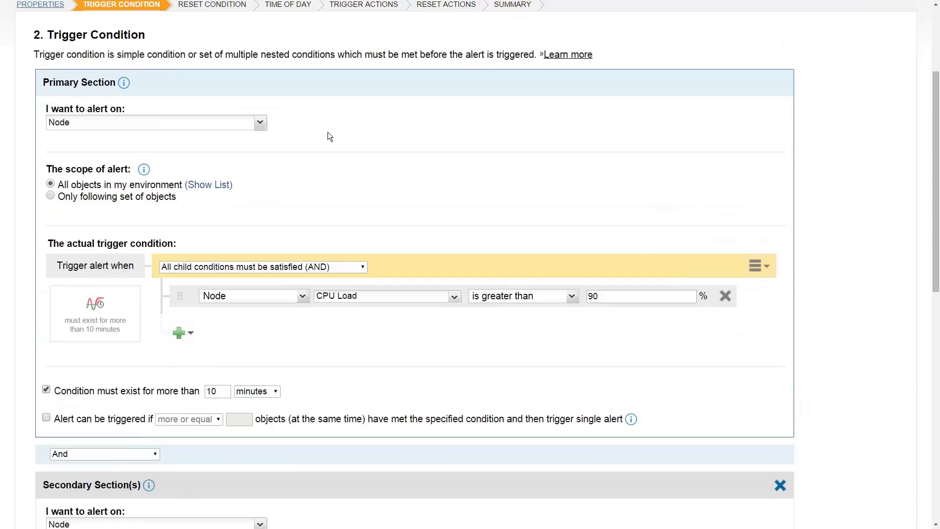
Scope the primary section to IP_Address 10.247.110.196 and trigger on Percent Memory Used above 90
{"action": "left_click", "coordinate": [50, 196]}
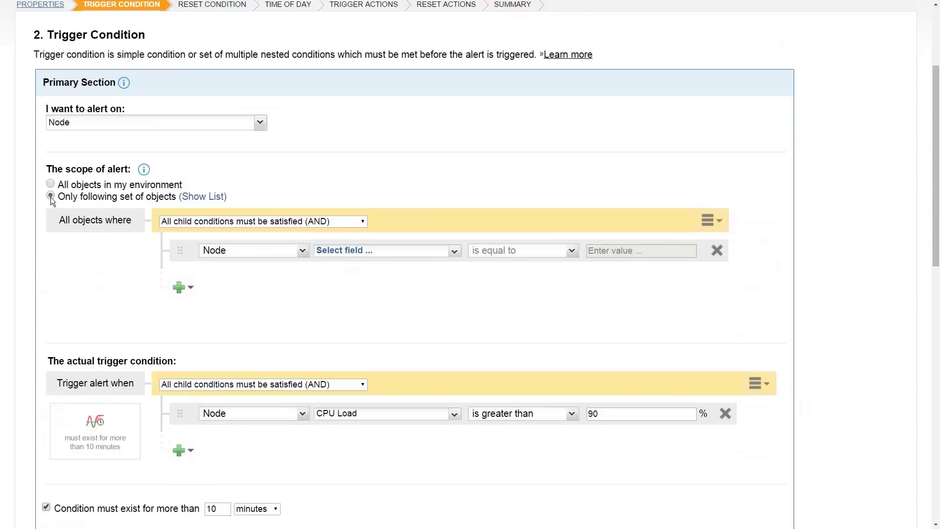
{"action": "left_click", "coordinate": [450, 250]}
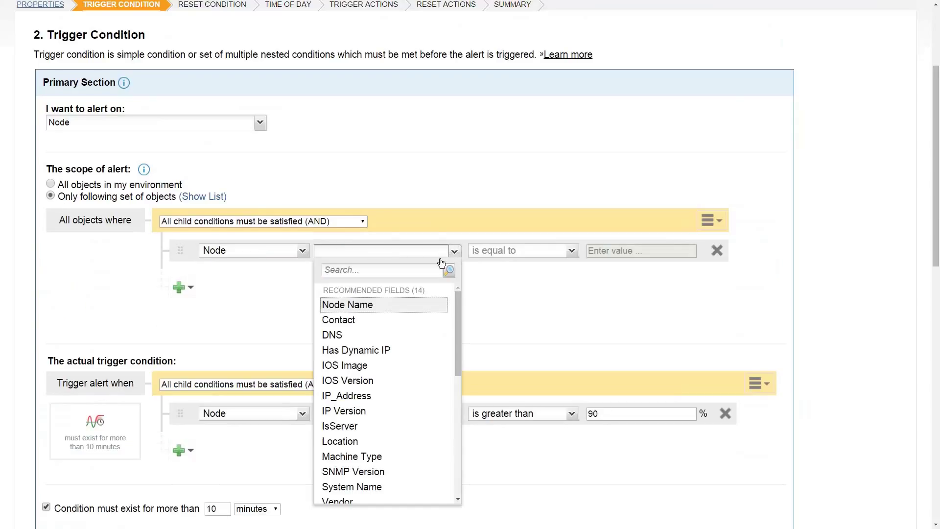
{"action": "left_click", "coordinate": [351, 392]}
{"action": "left_click", "coordinate": [646, 252]}
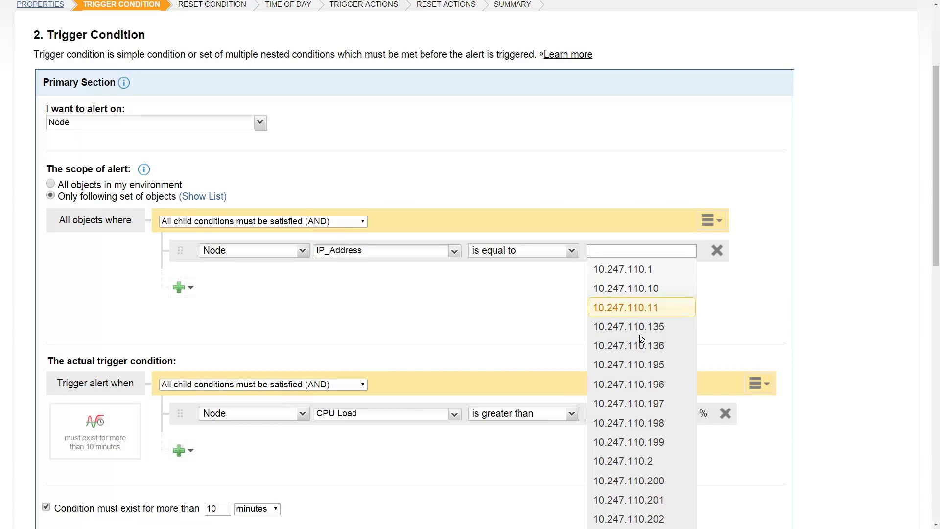
{"action": "left_click", "coordinate": [637, 386]}
{"action": "left_click", "coordinate": [455, 415]}
{"action": "scroll", "coordinate": [419, 328], "scroll_direction": "down", "scroll_amount": 2}
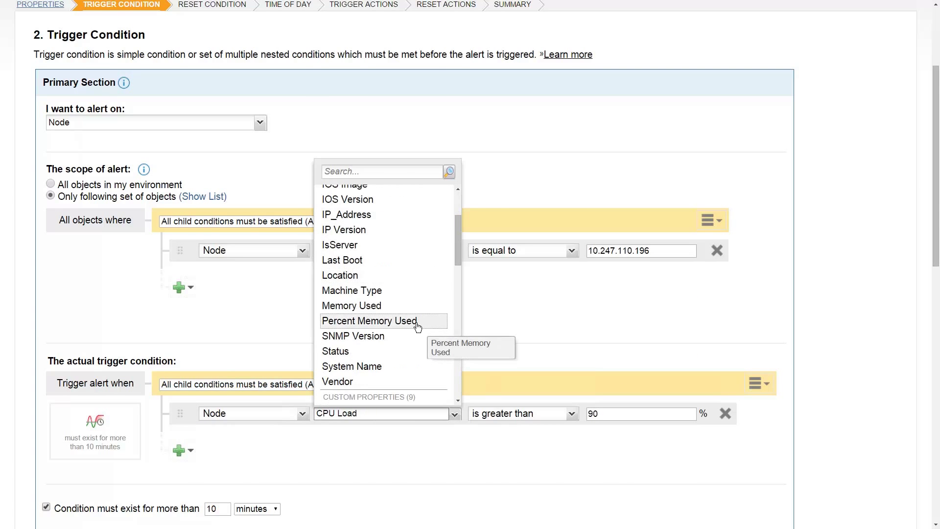
{"action": "left_click", "coordinate": [418, 321]}
{"action": "scroll", "coordinate": [599, 436], "scroll_direction": "down", "scroll_amount": 1}
{"action": "scroll", "coordinate": [600, 436], "scroll_direction": "down", "scroll_amount": 1}
{"action": "scroll", "coordinate": [600, 436], "scroll_direction": "down", "scroll_amount": 2}
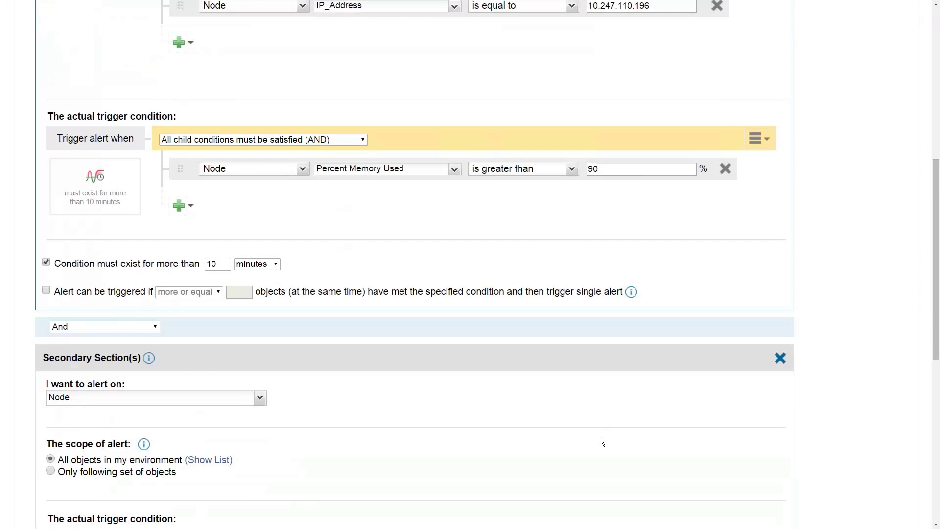
{"action": "scroll", "coordinate": [600, 437], "scroll_direction": "down", "scroll_amount": 2}
{"action": "scroll", "coordinate": [599, 438], "scroll_direction": "down", "scroll_amount": 1}
Switch the secondary section to alert on Interface, limited to a specific set of objects
{"action": "left_click", "coordinate": [259, 104]}
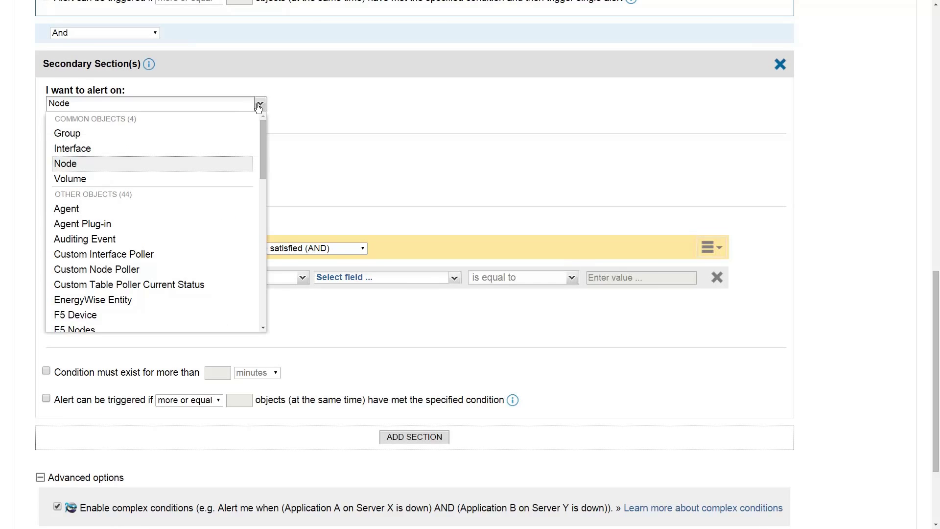
{"action": "left_click", "coordinate": [144, 150]}
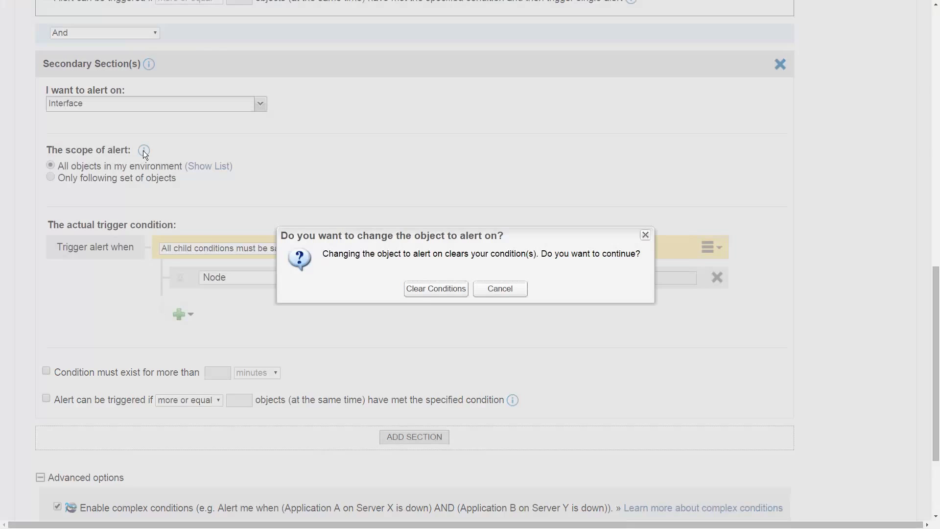
{"action": "left_click", "coordinate": [434, 289]}
{"action": "left_click", "coordinate": [51, 177]}
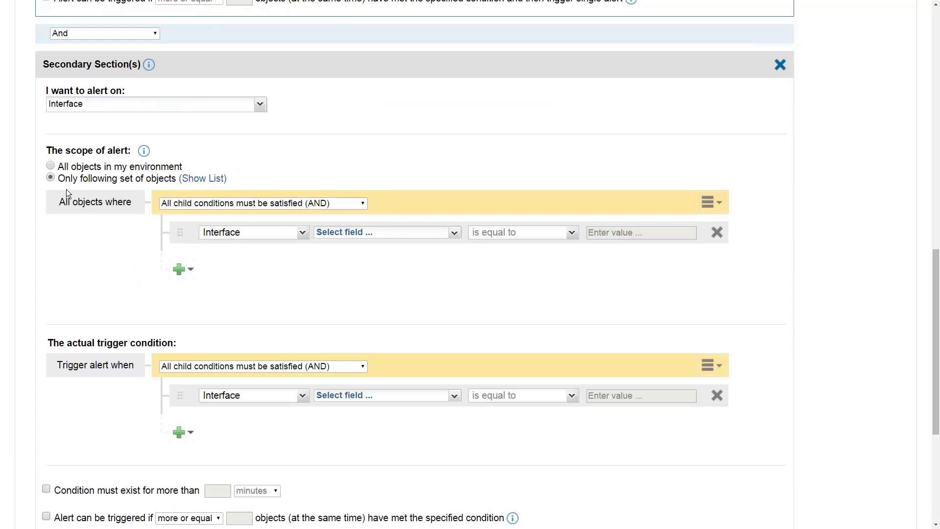
Scope it by Instance to the Hyper-V network adapter on node 10.247.110.196
{"action": "left_click", "coordinate": [453, 232]}
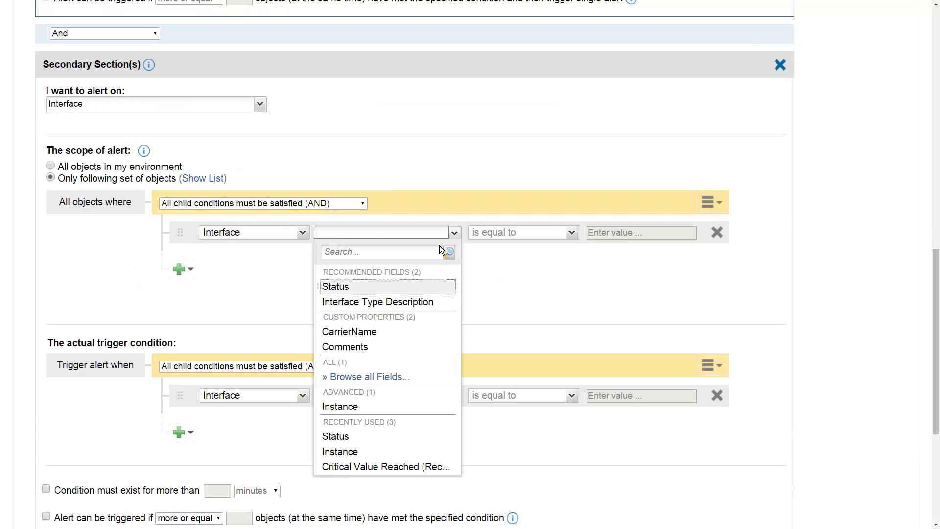
{"action": "left_click", "coordinate": [362, 406]}
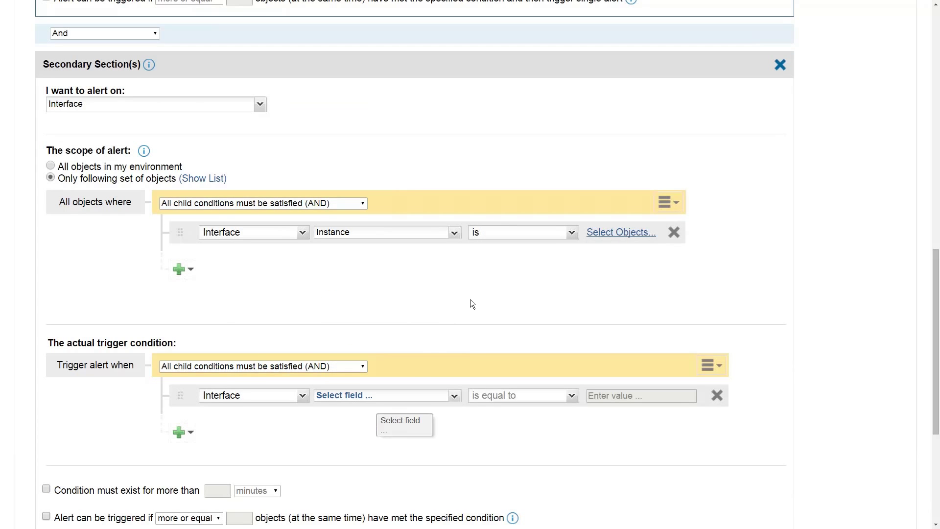
{"action": "left_click", "coordinate": [620, 233]}
{"action": "left_click", "coordinate": [251, 232]}
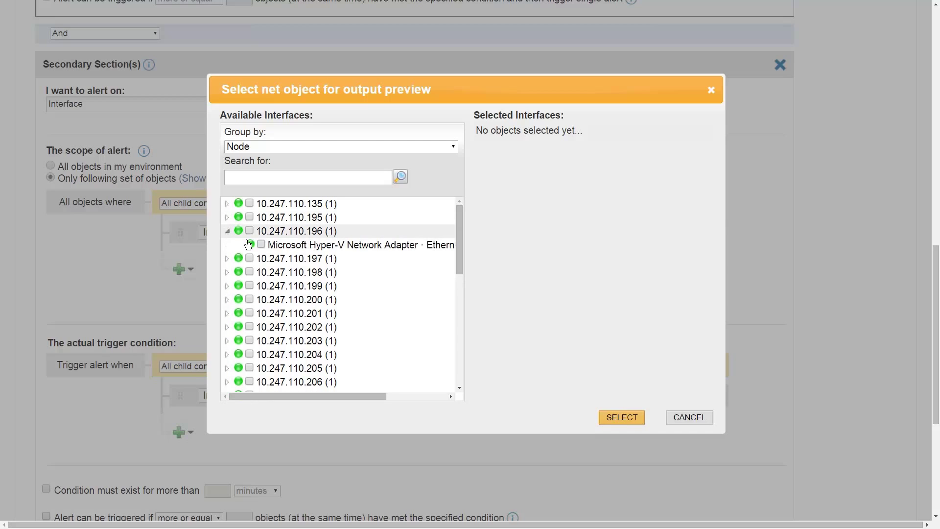
{"action": "left_click", "coordinate": [611, 417]}
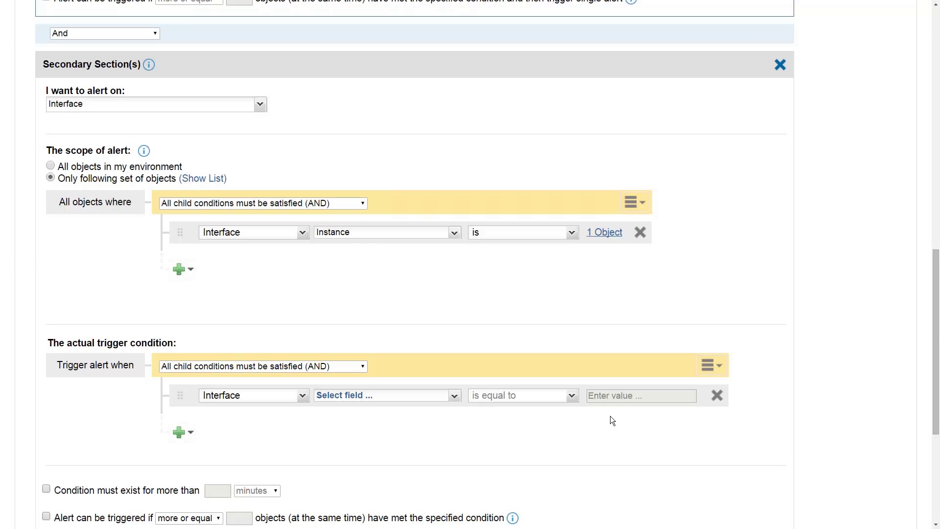
Set the secondary trigger to Receive Utilization Threshold's Critical Value Reached equals Yes
{"action": "left_click", "coordinate": [456, 395]}
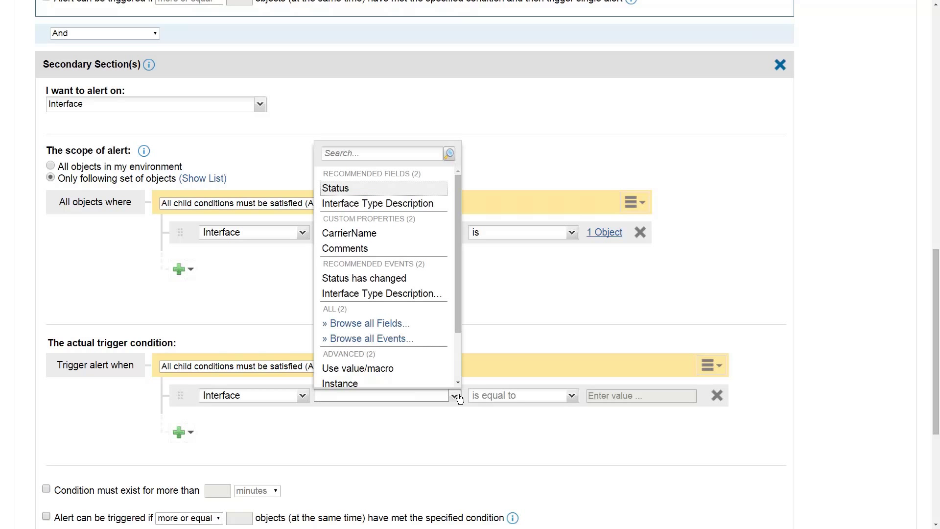
{"action": "left_click", "coordinate": [379, 324]}
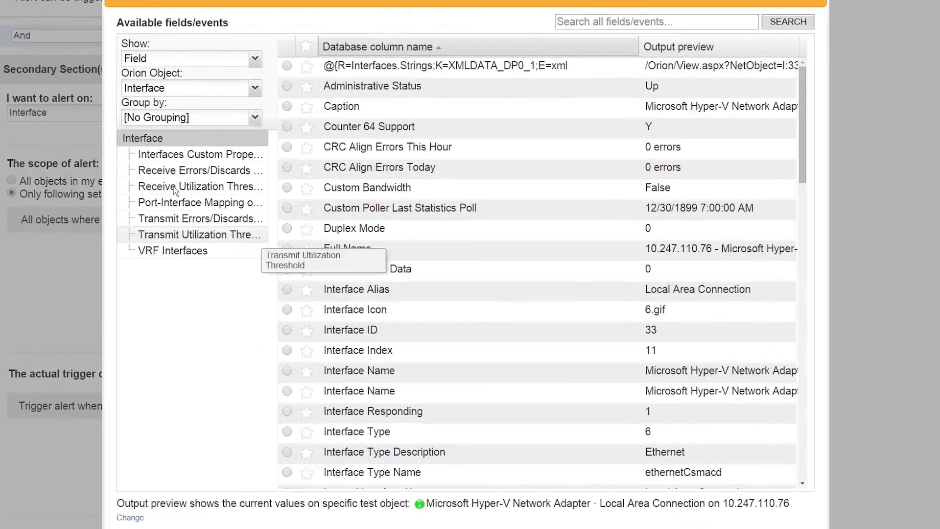
{"action": "left_click", "coordinate": [201, 172]}
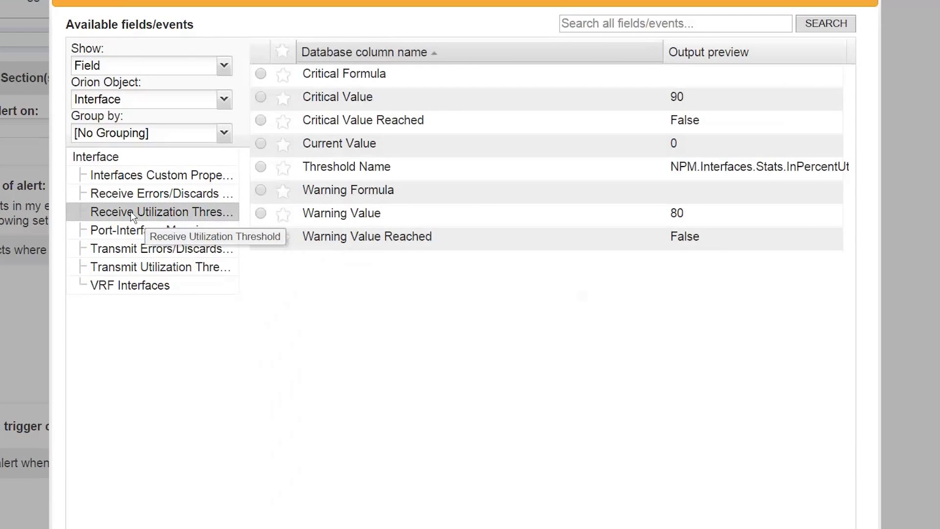
{"action": "left_click", "coordinate": [260, 120]}
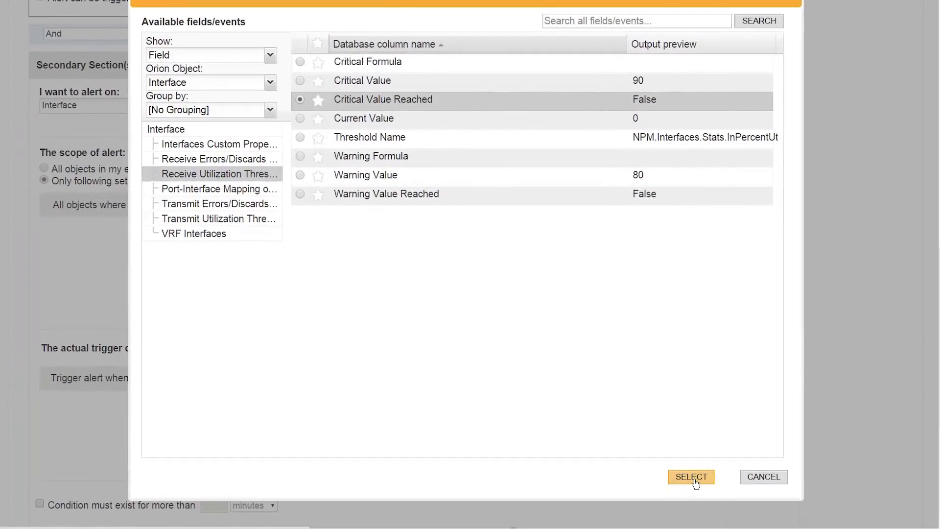
{"action": "left_click", "coordinate": [691, 472]}
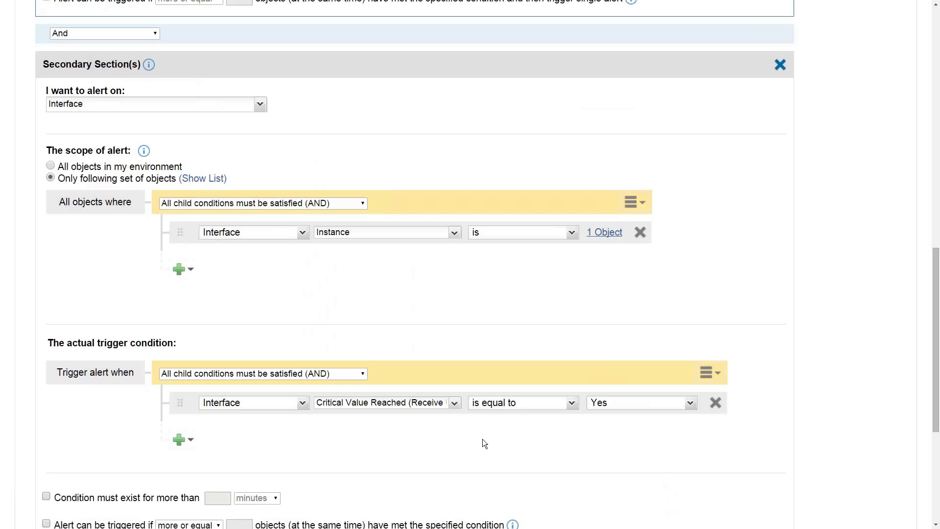
{"action": "scroll", "coordinate": [394, 444], "scroll_direction": "down", "scroll_amount": 3}
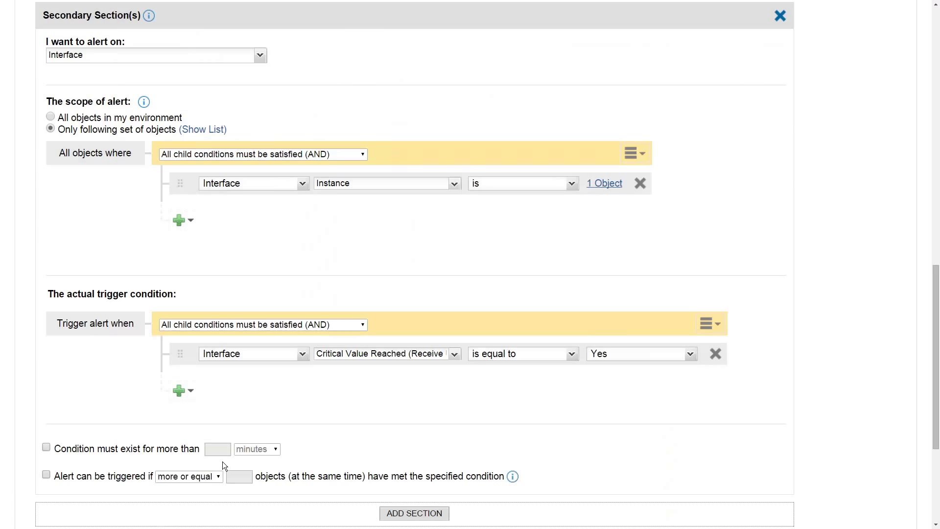
{"action": "scroll", "coordinate": [223, 462], "scroll_direction": "up", "scroll_amount": 1}
{"action": "scroll", "coordinate": [222, 462], "scroll_direction": "up", "scroll_amount": 3}
{"action": "scroll", "coordinate": [198, 338], "scroll_direction": "up", "scroll_amount": 3}
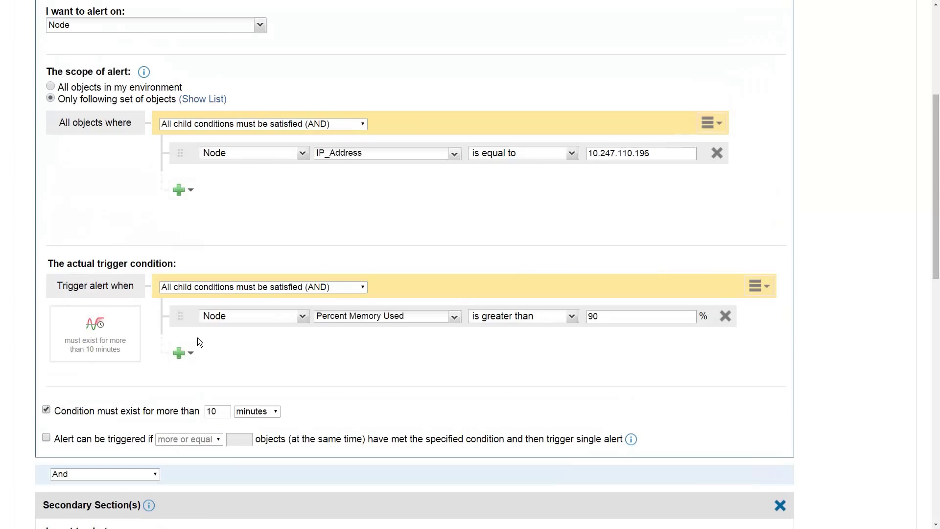
{"action": "scroll", "coordinate": [198, 341], "scroll_direction": "up", "scroll_amount": 1}
{"action": "scroll", "coordinate": [198, 342], "scroll_direction": "up", "scroll_amount": 1}
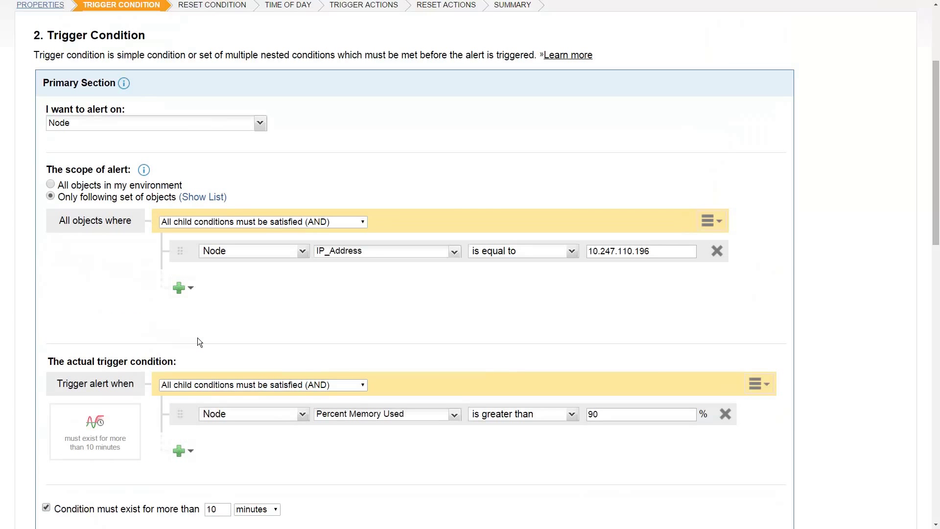
{"action": "scroll", "coordinate": [198, 342], "scroll_direction": "up", "scroll_amount": 1}
Switch the primary section to alert on Interface, scoped by Instance to a chosen set
{"action": "left_click", "coordinate": [259, 172]}
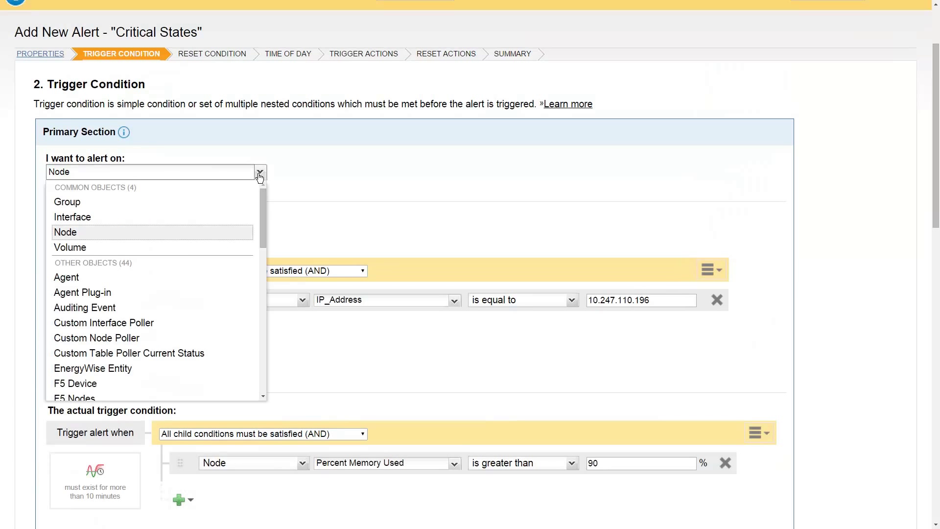
{"action": "left_click", "coordinate": [97, 218]}
{"action": "left_click", "coordinate": [424, 291]}
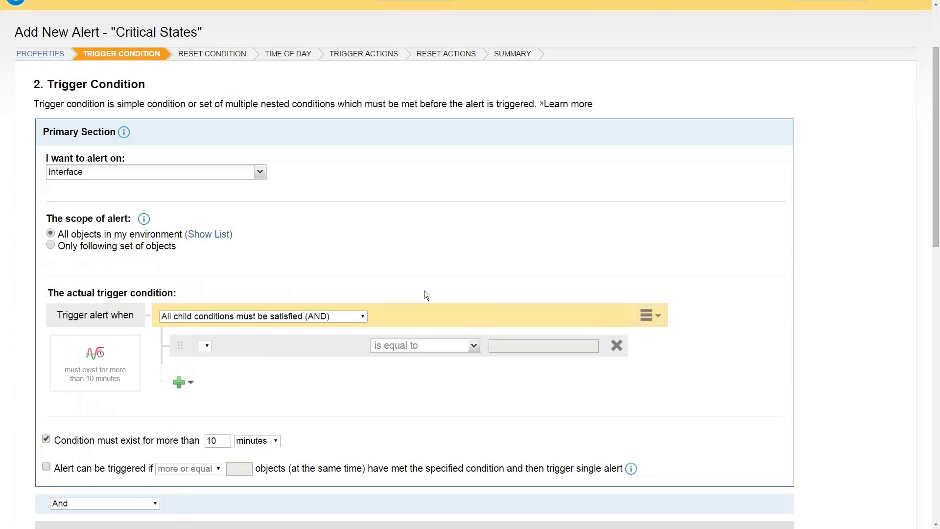
{"action": "left_click", "coordinate": [65, 248]}
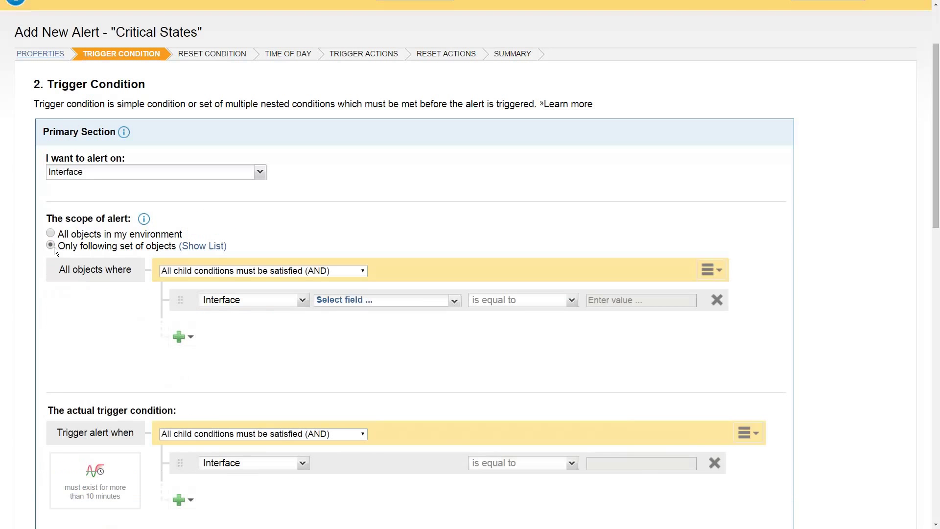
{"action": "left_click", "coordinate": [323, 300]}
{"action": "left_click", "coordinate": [335, 227]}
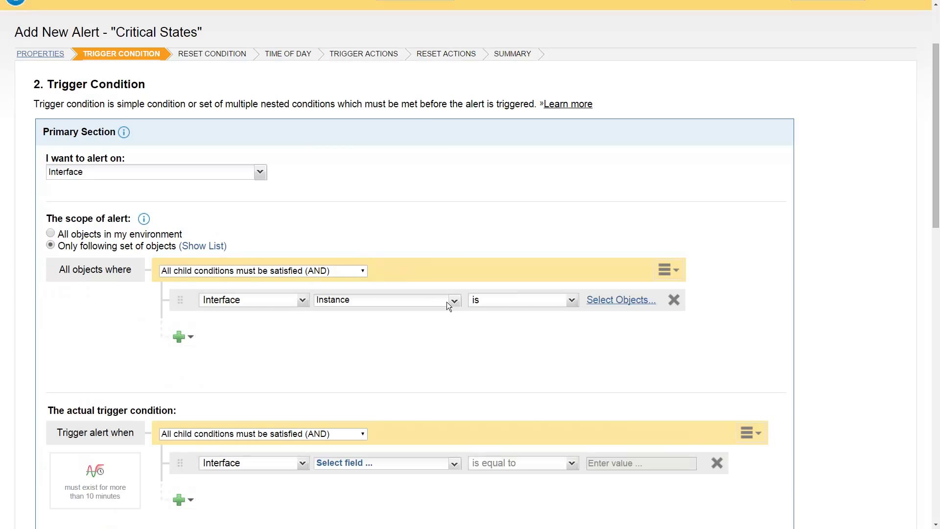
Select one interface under a node as the primary section's scoped instance
{"action": "left_click", "coordinate": [588, 301]}
{"action": "left_click_drag", "start_coordinate": [460, 230], "coordinate": [467, 338]}
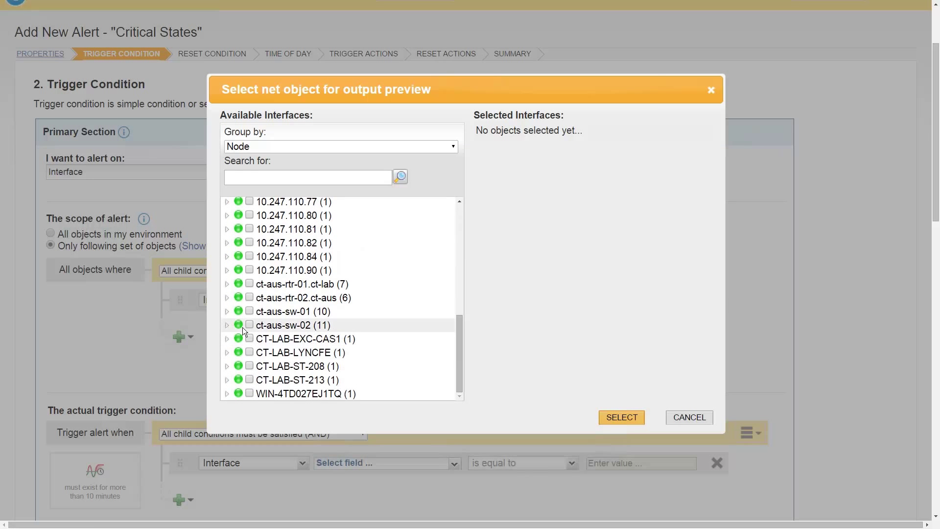
{"action": "left_click", "coordinate": [227, 311]}
{"action": "left_click", "coordinate": [260, 325]}
{"action": "left_click", "coordinate": [621, 417]}
Make the primary trigger Interface Status is not equal to Up
{"action": "left_click", "coordinate": [455, 463]}
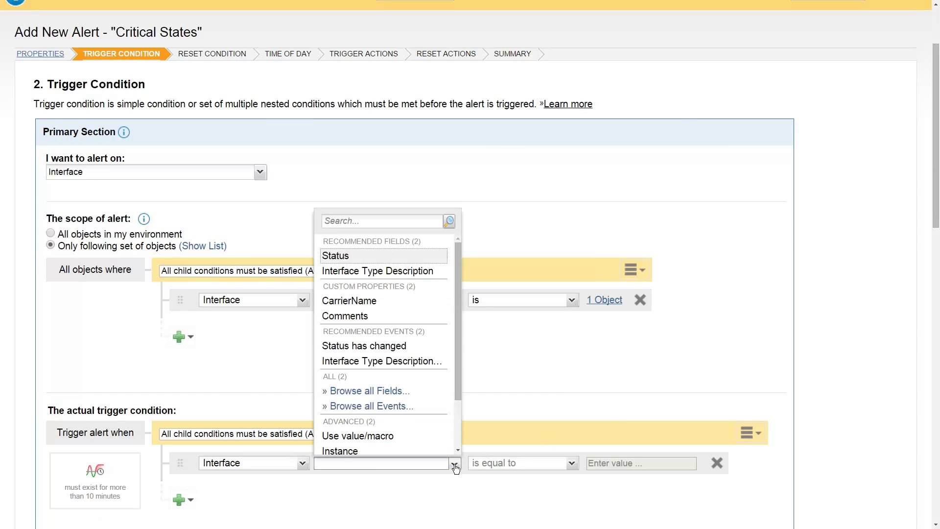
{"action": "left_click", "coordinate": [336, 255]}
{"action": "left_click", "coordinate": [688, 464]}
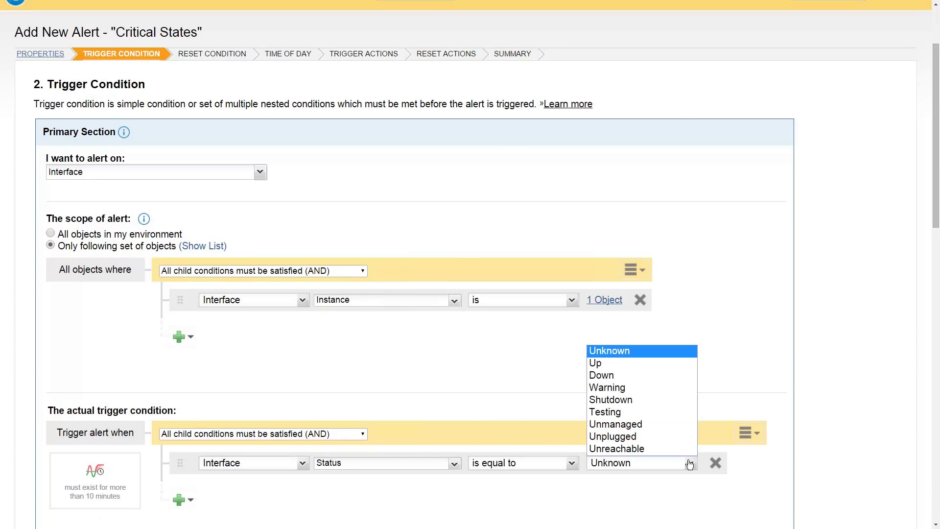
{"action": "left_click", "coordinate": [596, 364]}
{"action": "left_click", "coordinate": [572, 464]}
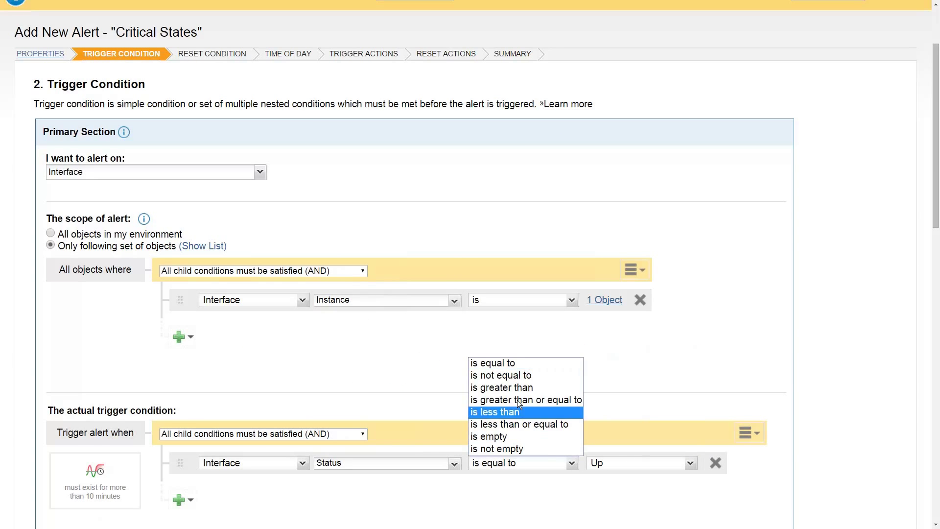
{"action": "left_click", "coordinate": [510, 375]}
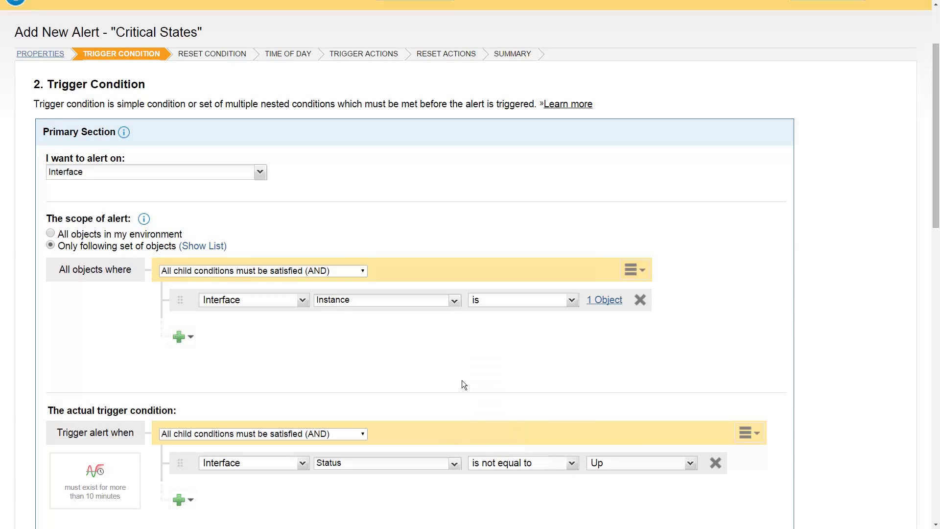
{"action": "scroll", "coordinate": [366, 376], "scroll_direction": "down", "scroll_amount": 3}
{"action": "scroll", "coordinate": [366, 376], "scroll_direction": "down", "scroll_amount": 3}
{"action": "scroll", "coordinate": [367, 377], "scroll_direction": "down", "scroll_amount": 2}
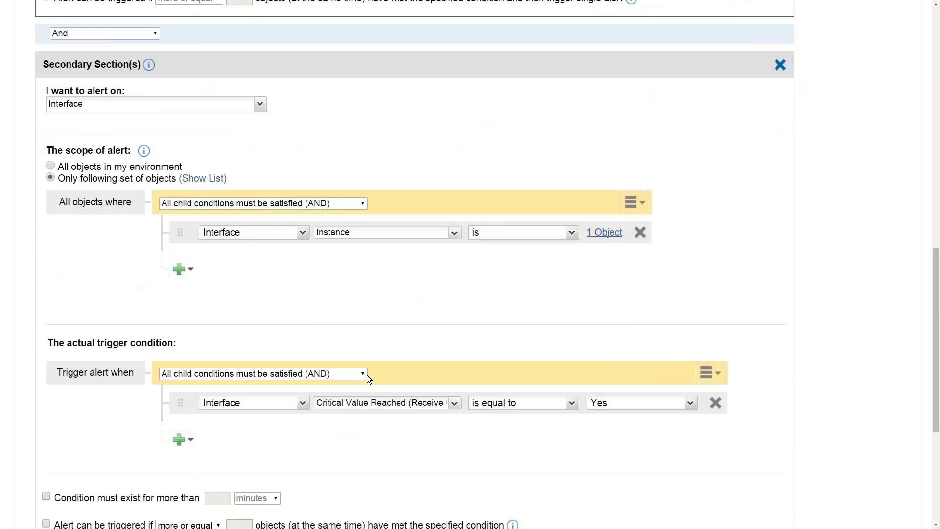
Switch the secondary section to nodes, scoped to System Name equals ct-aus-sw-01
{"action": "left_click", "coordinate": [156, 55]}
{"action": "left_click", "coordinate": [73, 104]}
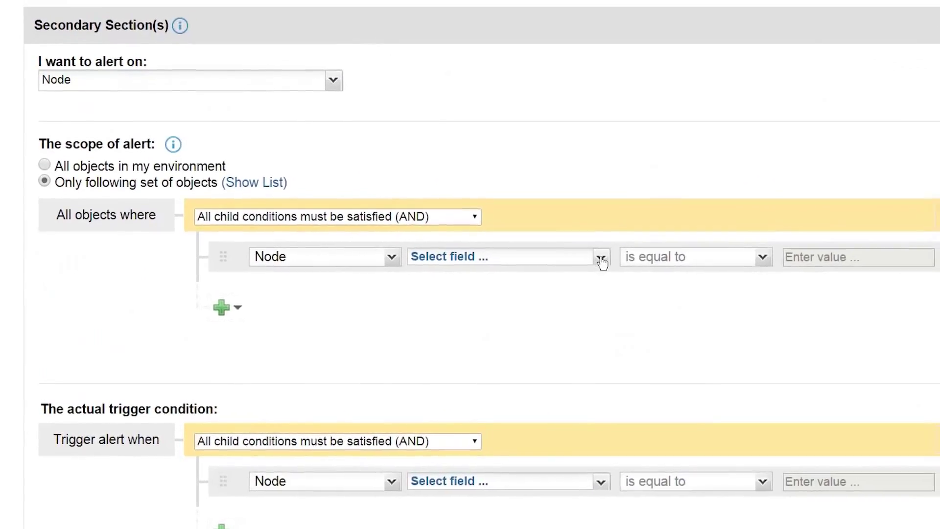
{"action": "left_click", "coordinate": [601, 258]}
{"action": "left_click", "coordinate": [514, 235]}
{"action": "left_click", "coordinate": [808, 256]}
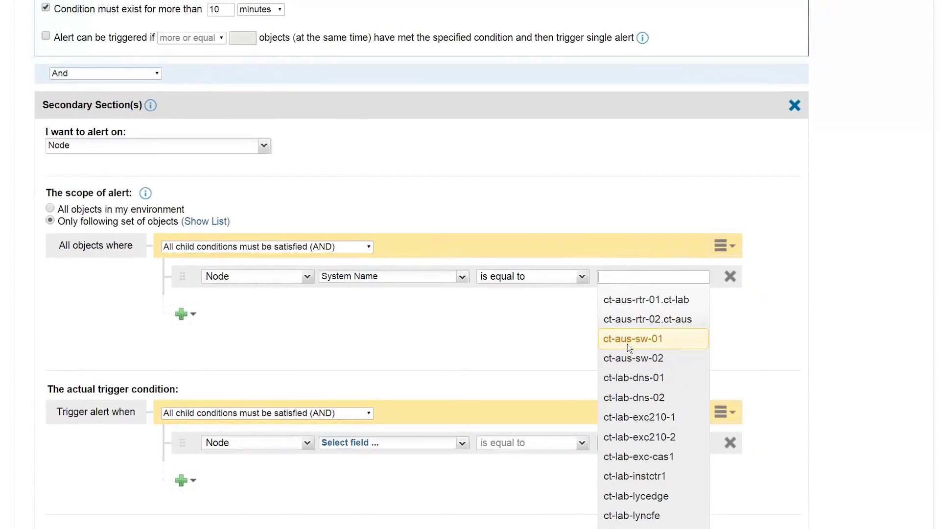
{"action": "left_click", "coordinate": [627, 344]}
Make the secondary trigger Node Status is equal to Up
{"action": "left_click", "coordinate": [405, 443]}
{"action": "scroll", "coordinate": [371, 411], "scroll_direction": "down", "scroll_amount": 2}
{"action": "left_click", "coordinate": [372, 430]}
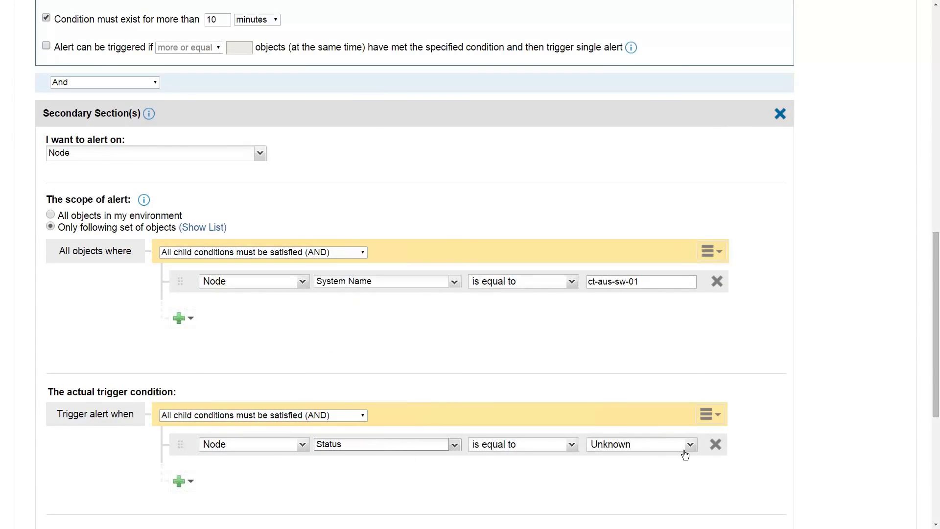
{"action": "left_click", "coordinate": [685, 455]}
{"action": "left_click", "coordinate": [602, 365]}
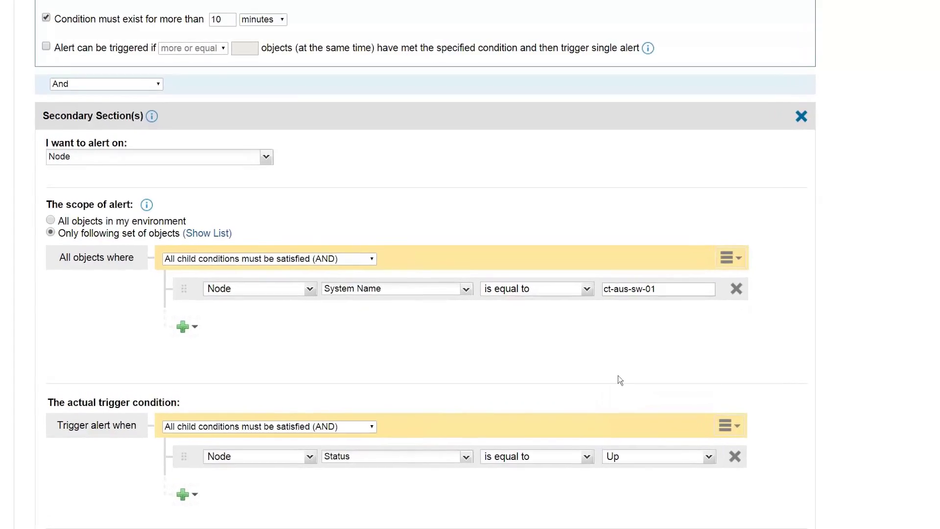
Join the primary and secondary sections with 'And then after'
{"action": "left_click", "coordinate": [147, 99]}
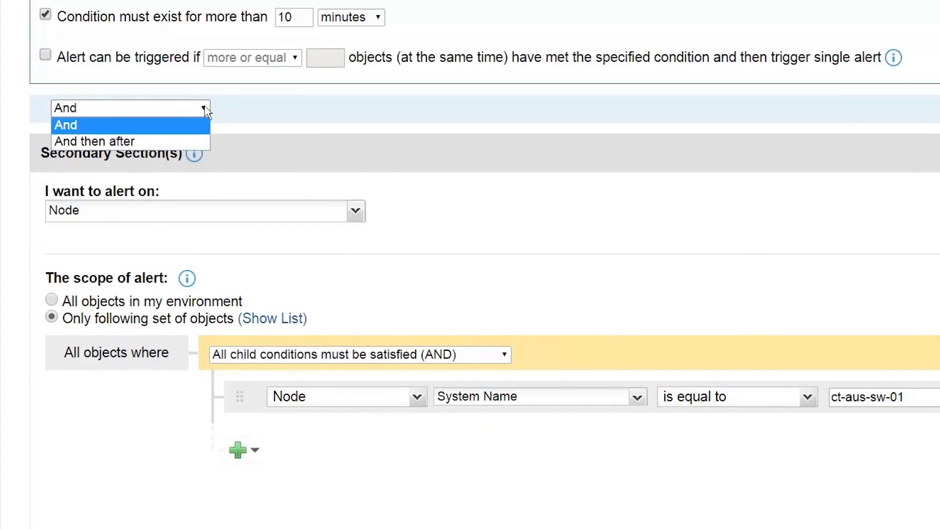
{"action": "left_click", "coordinate": [169, 143]}
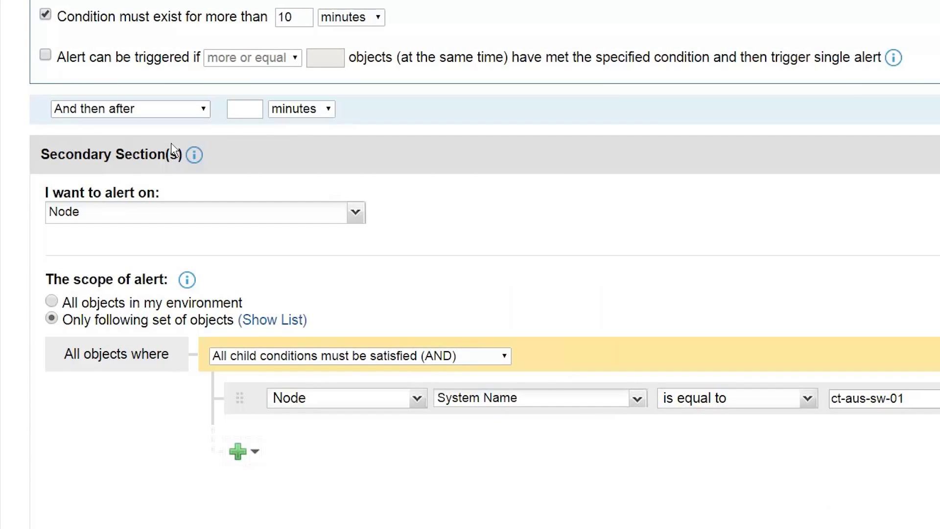